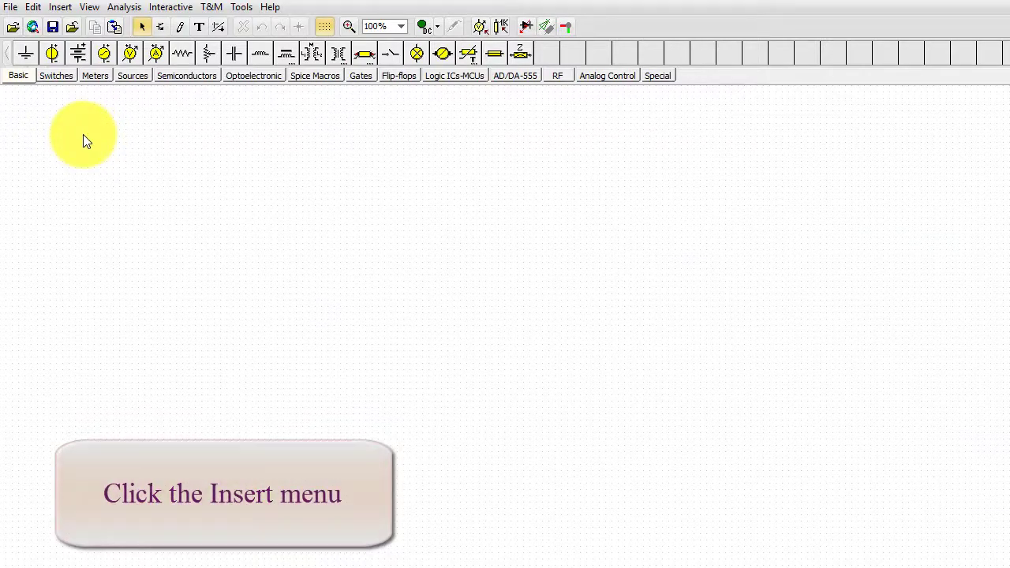
Insert the MAX11166.TSM macro from the Macrolib folder and drop it on the schematic as U2
click(56, 8)
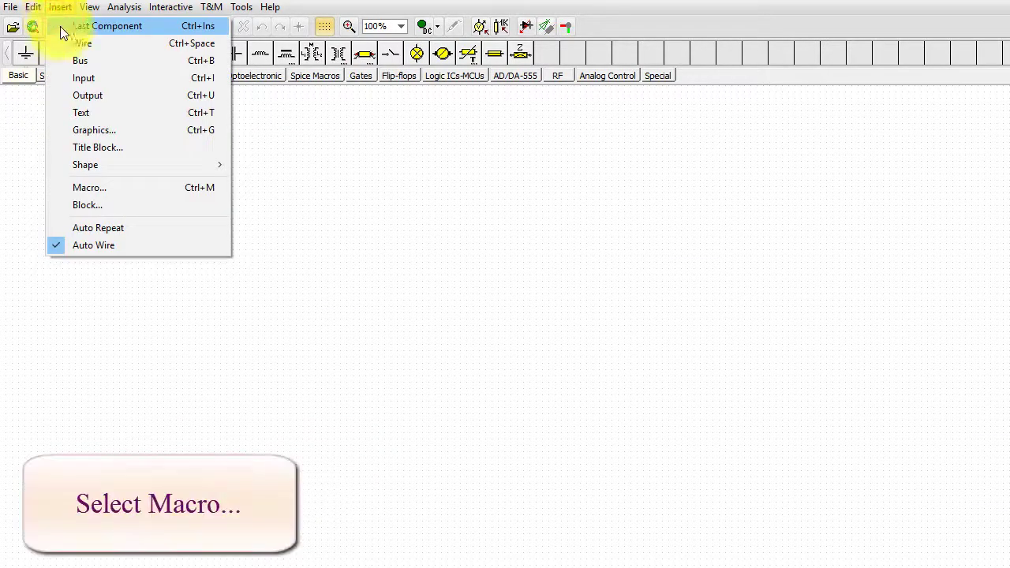
click(108, 187)
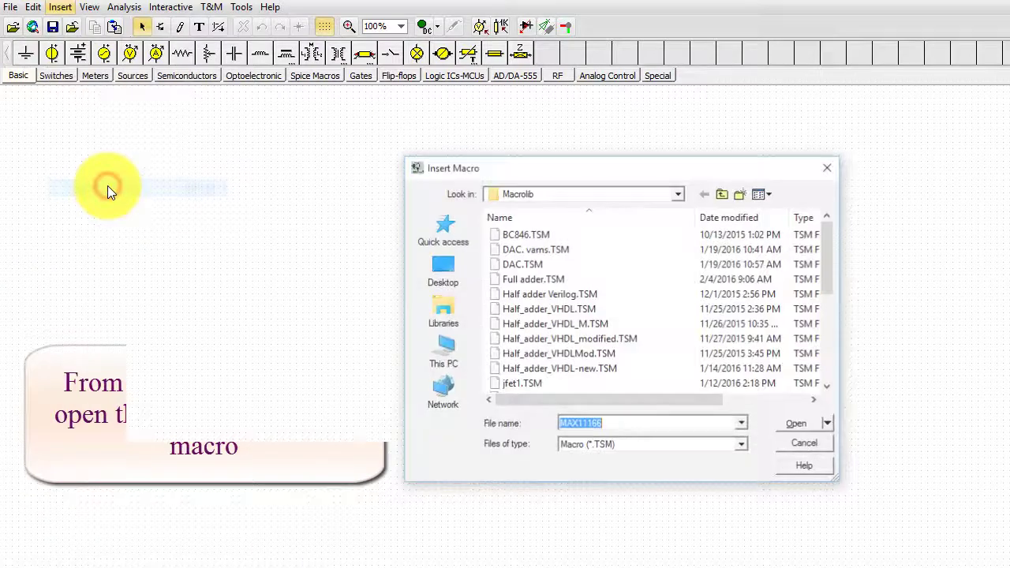
drag(831, 273, 825, 324)
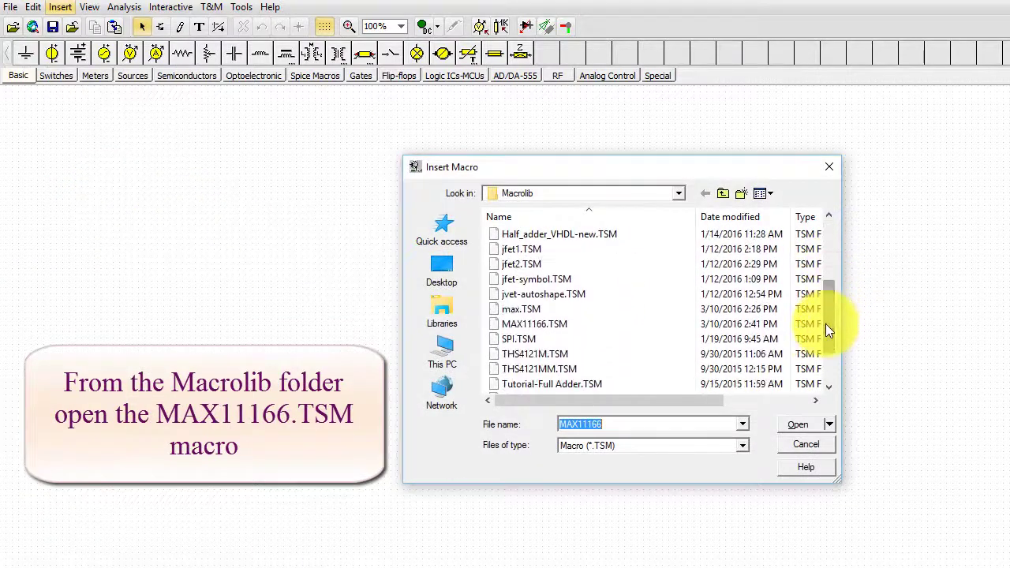
click(559, 325)
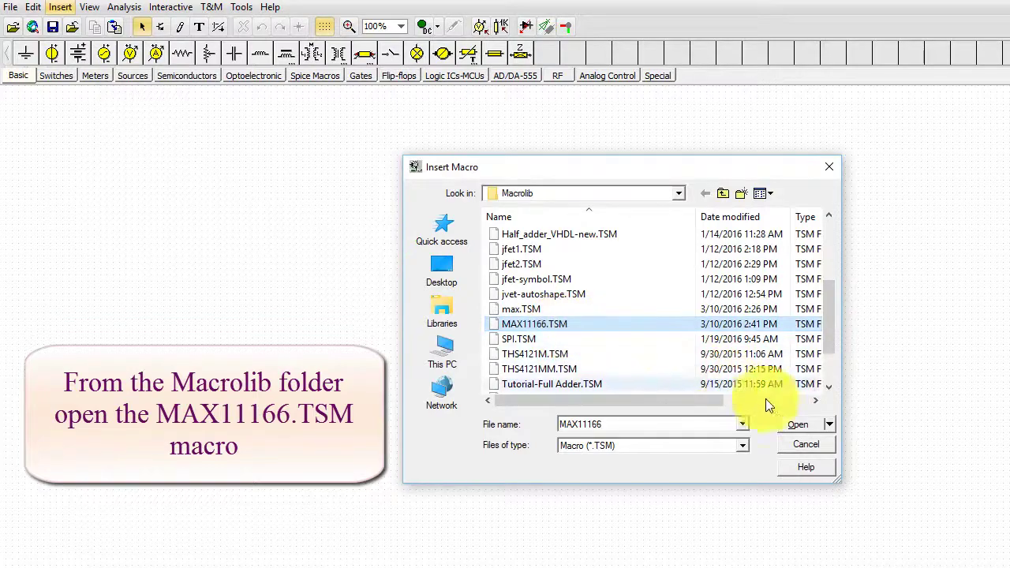
click(796, 424)
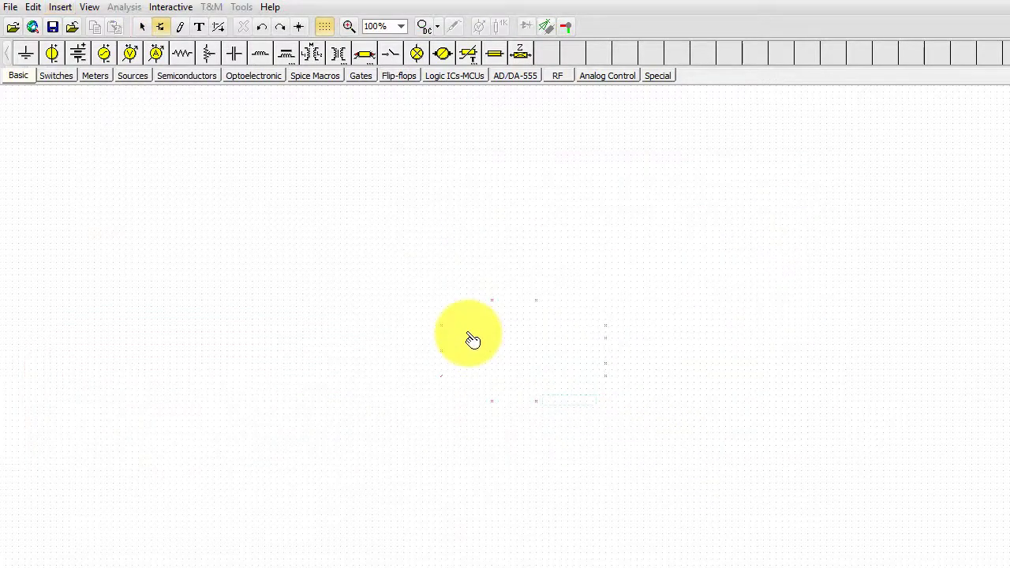
click(212, 231)
click(329, 297)
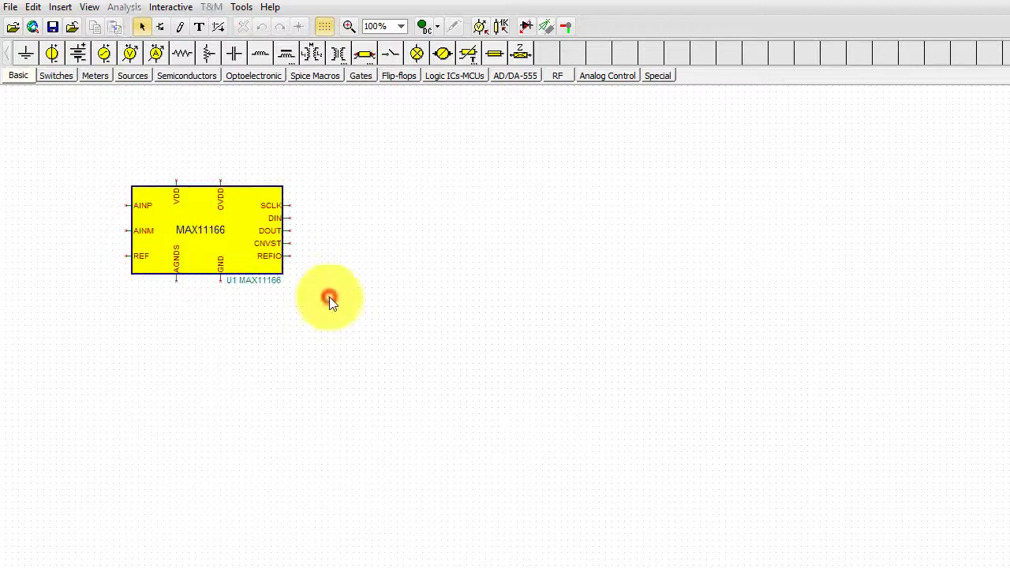
Open U2's properties and bring up PCB information from the Footprint Name row
double_click(260, 254)
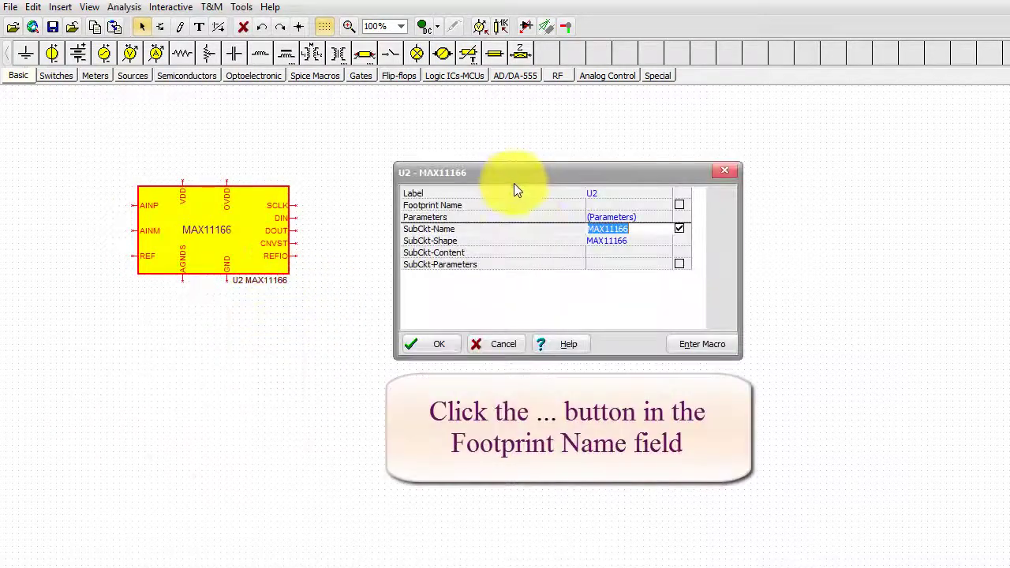
click(666, 205)
click(666, 205)
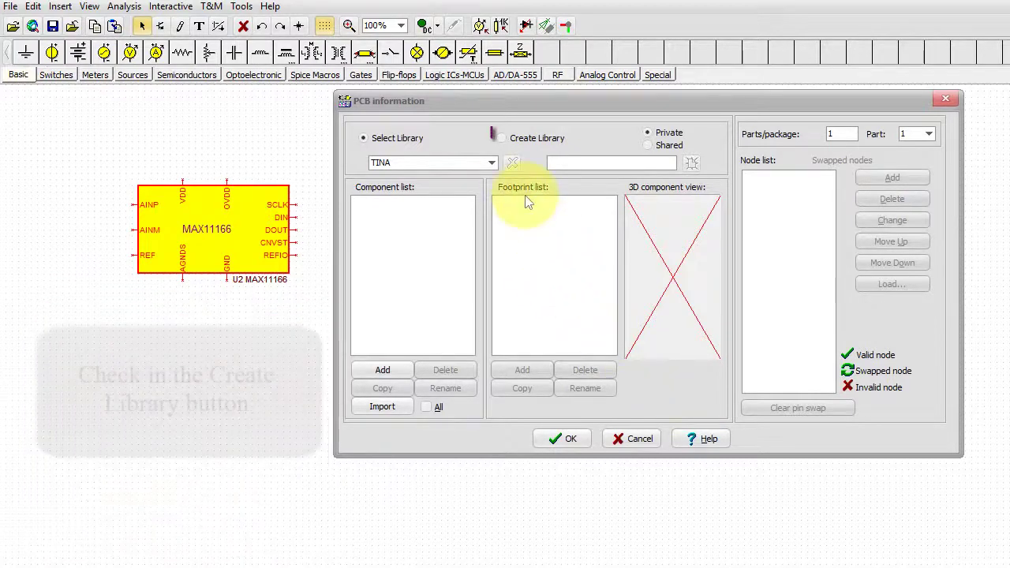
Create a new library named 'MyPackageDB' and add MAX11166 to its component list
click(501, 139)
click(551, 162)
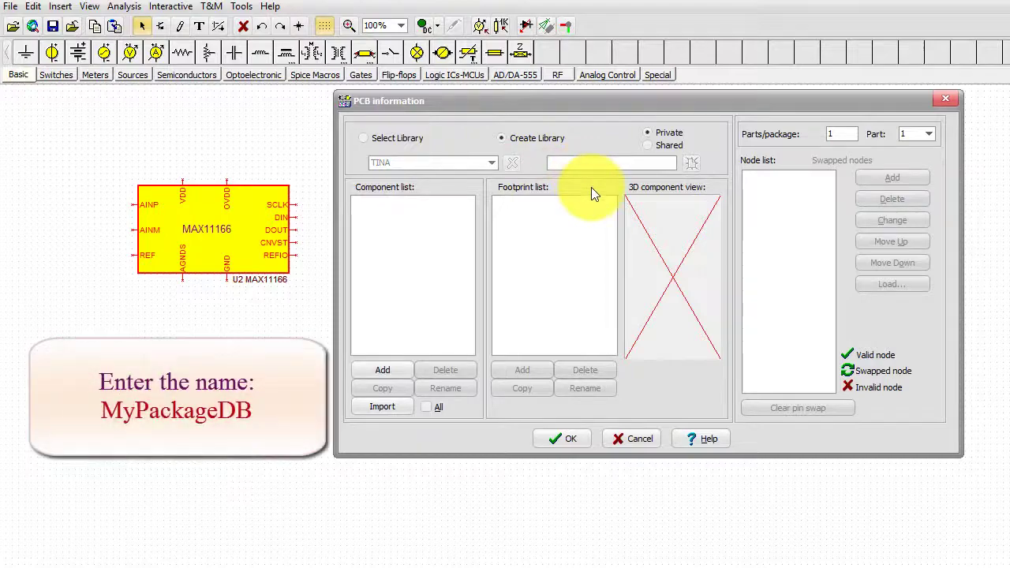
text(MyPackageDB)
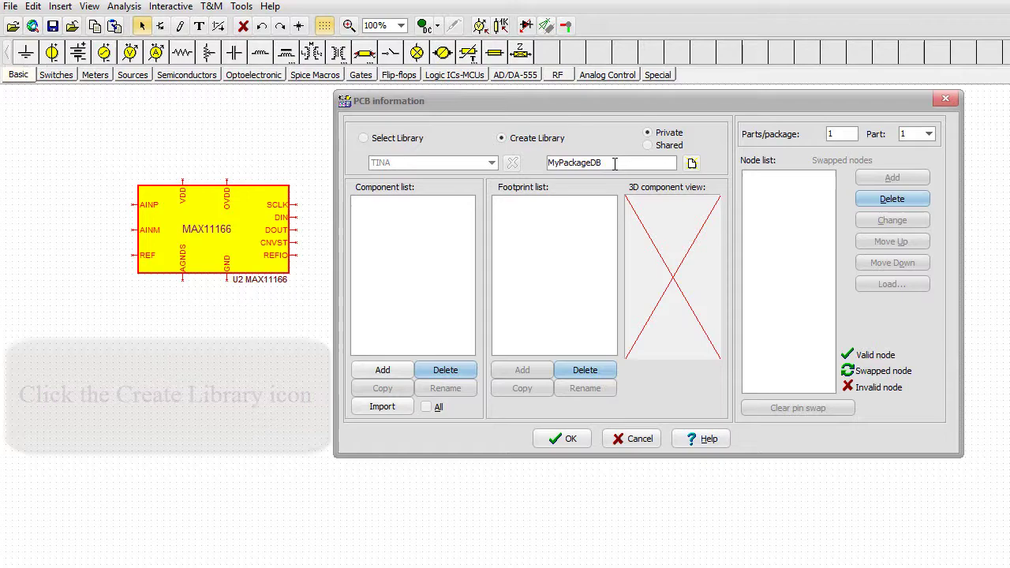
click(691, 163)
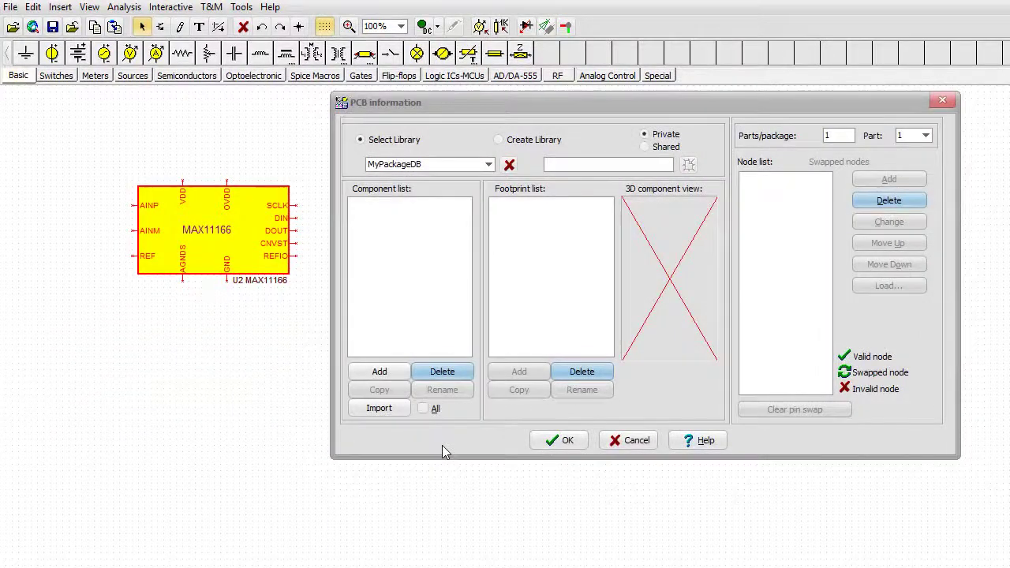
click(396, 377)
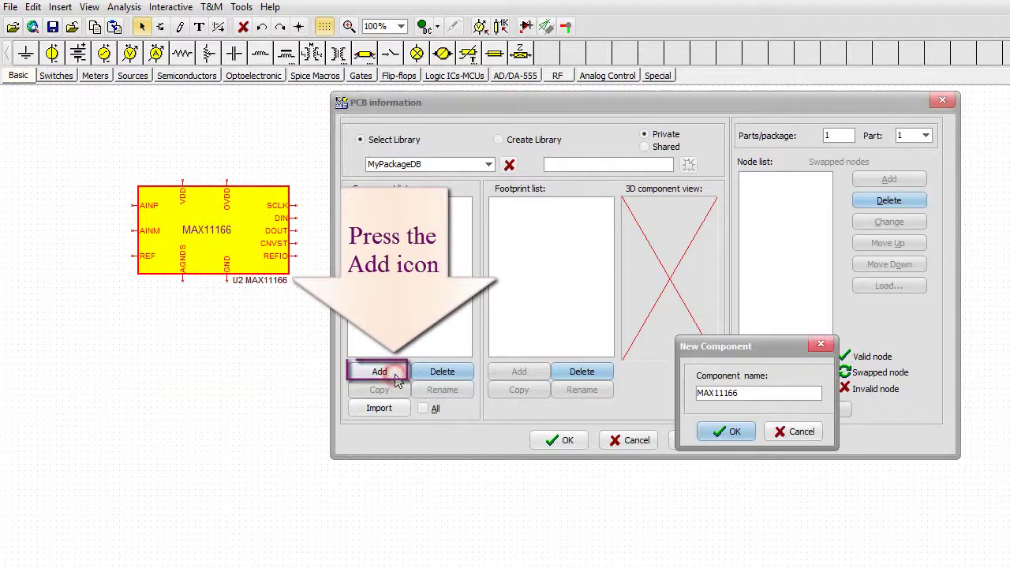
click(727, 433)
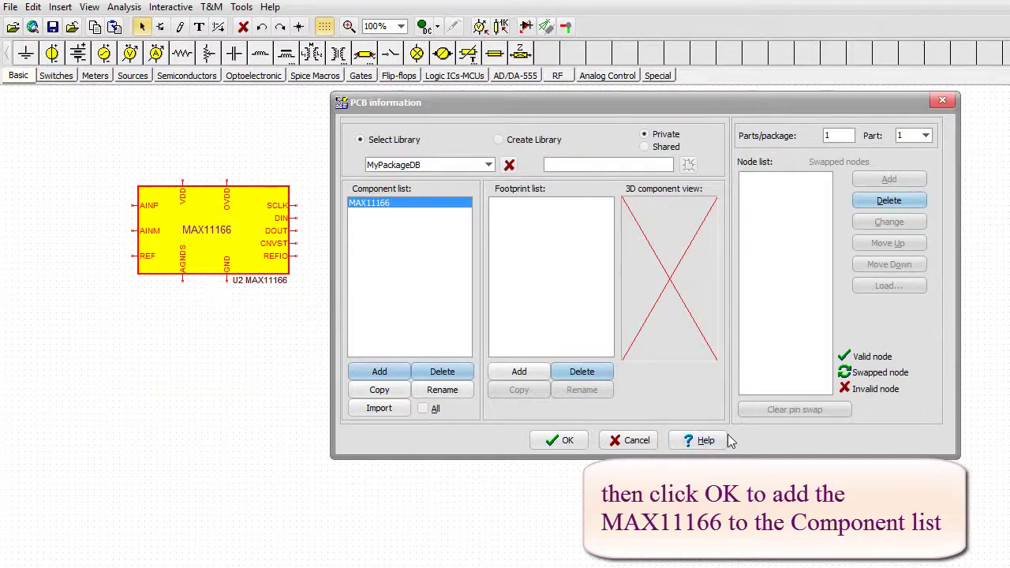
Add footprint SON12_3x3_0.5_TP from the MyPackage library to MAX11166's footprint list
click(519, 372)
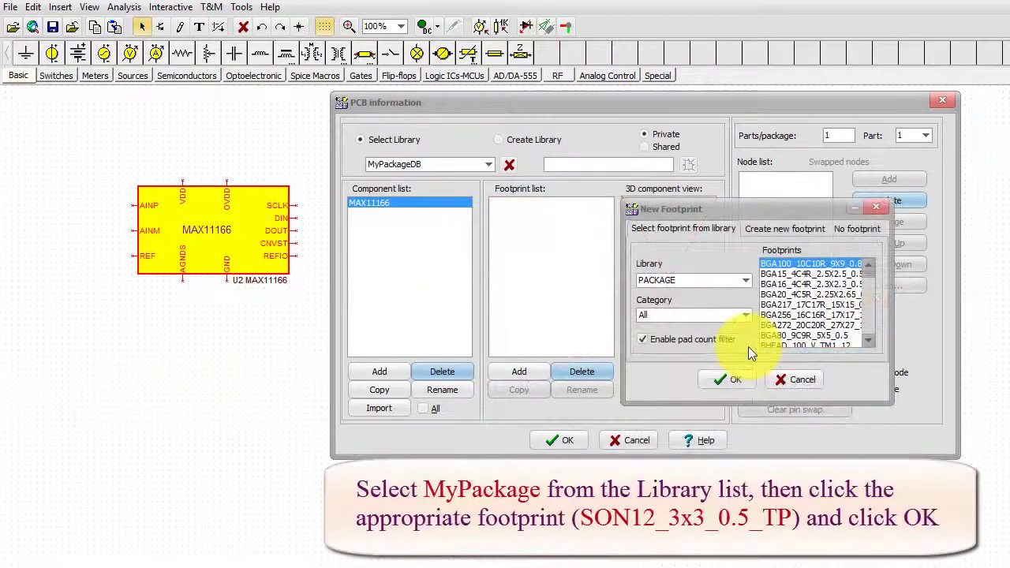
click(746, 280)
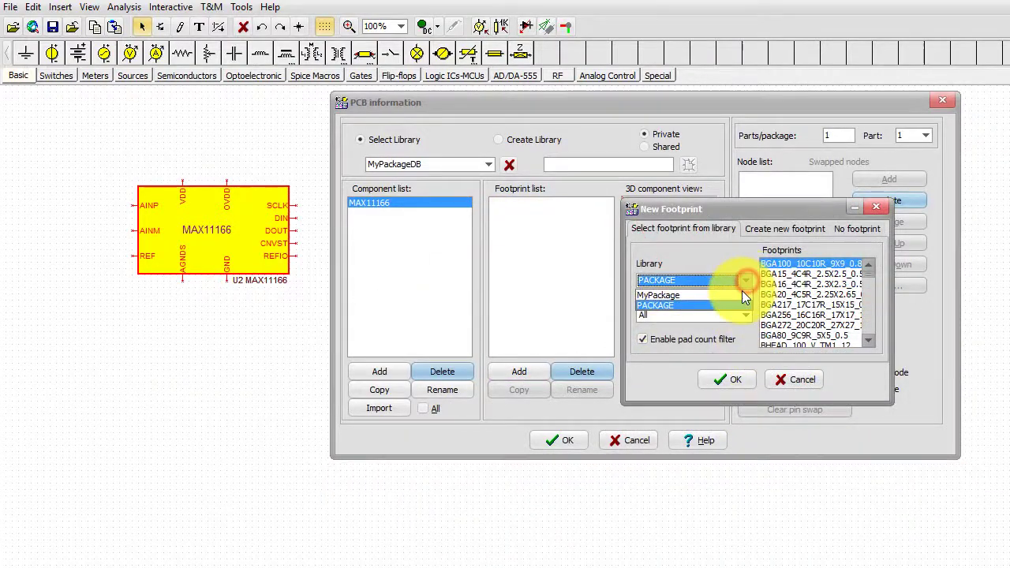
click(742, 295)
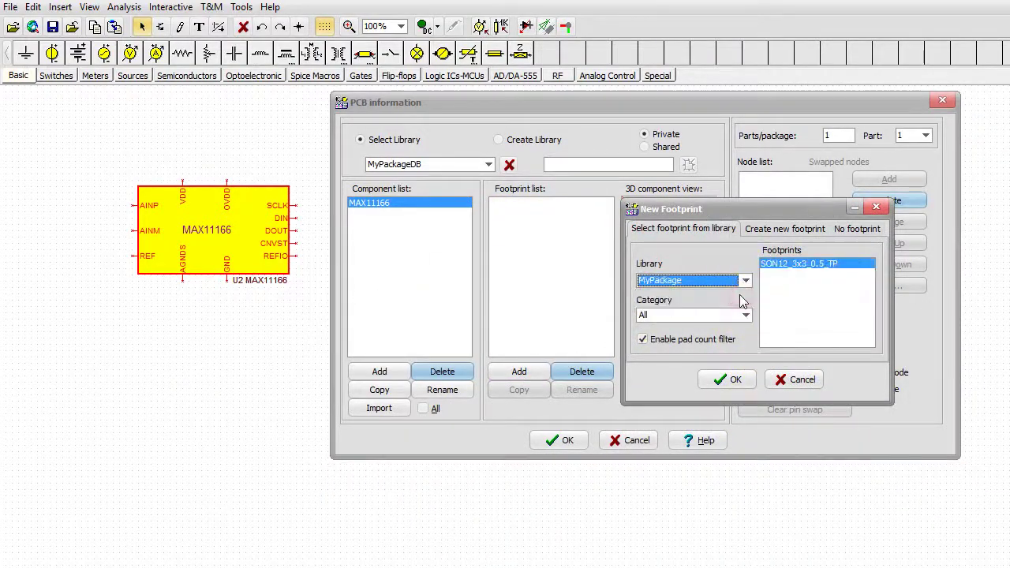
click(722, 383)
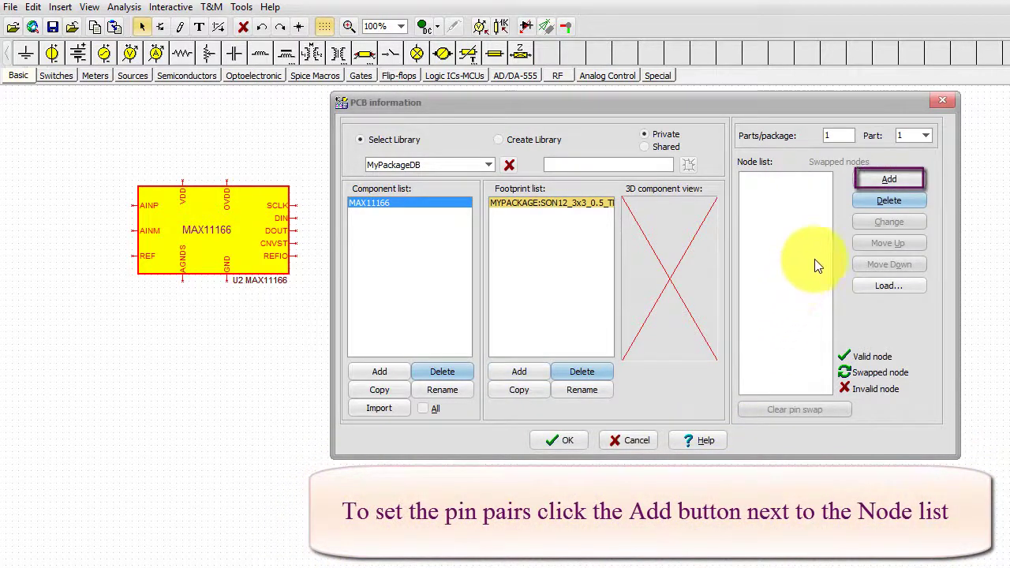
Map footprint pads to terminals in order: pad 1 REFIO, pad 2 REF, through pad 13 NC
click(885, 182)
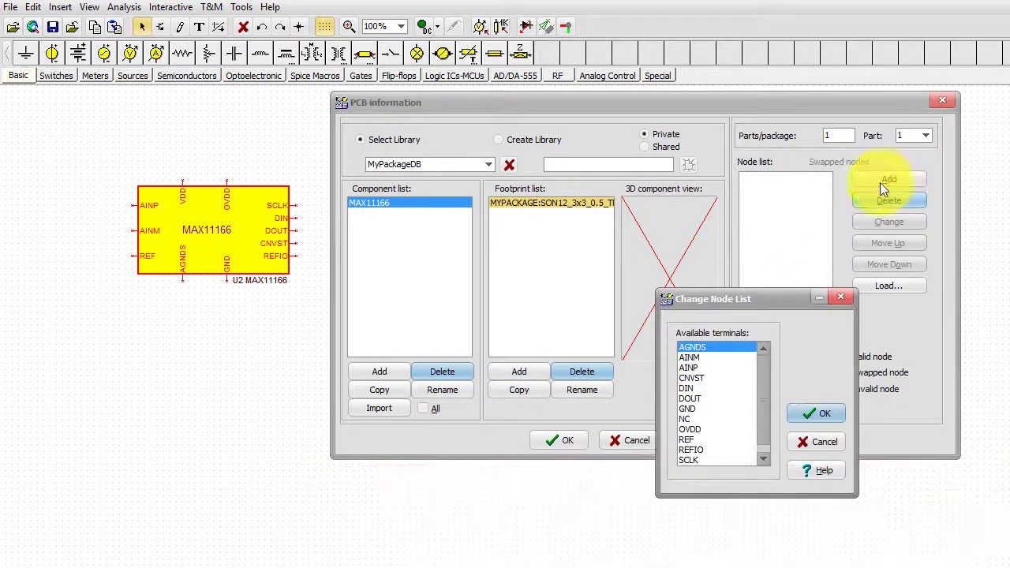
scroll(761, 411, down, 1)
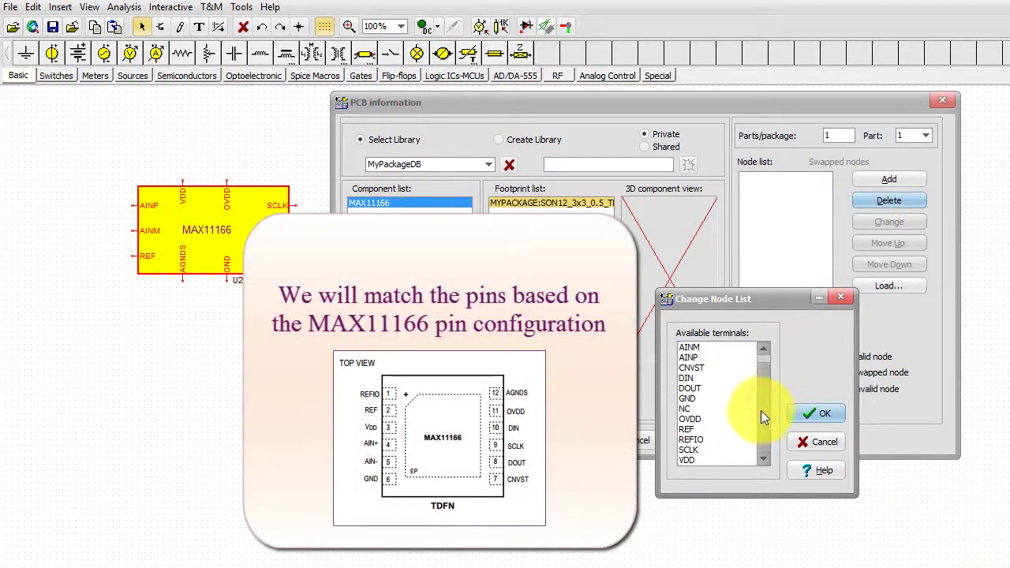
click(701, 440)
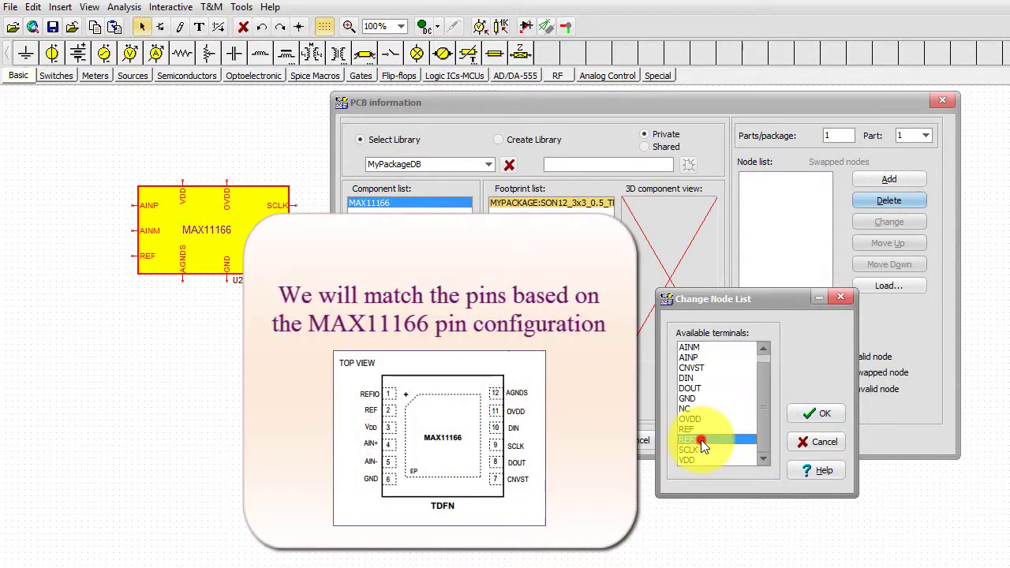
click(795, 415)
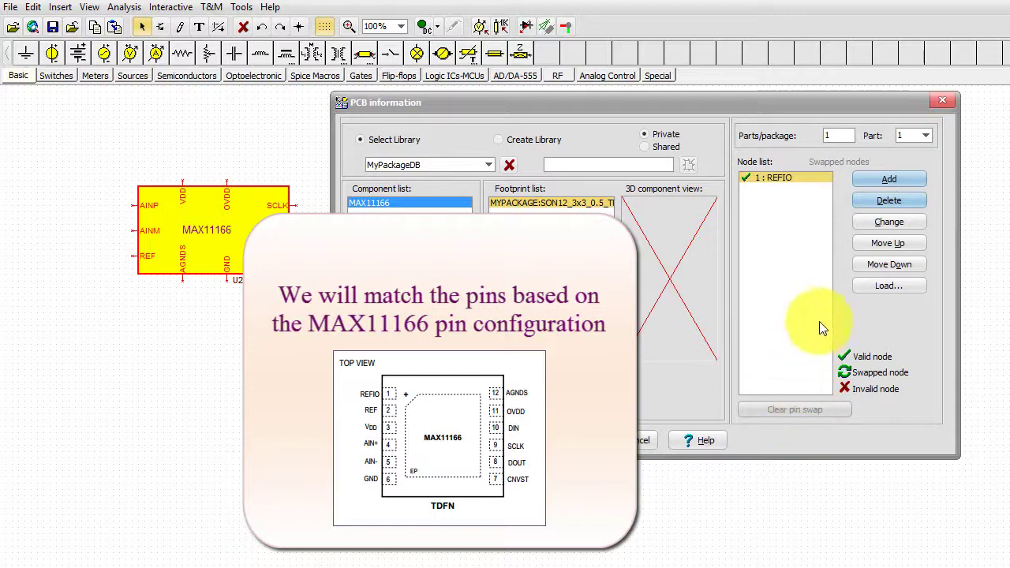
click(880, 183)
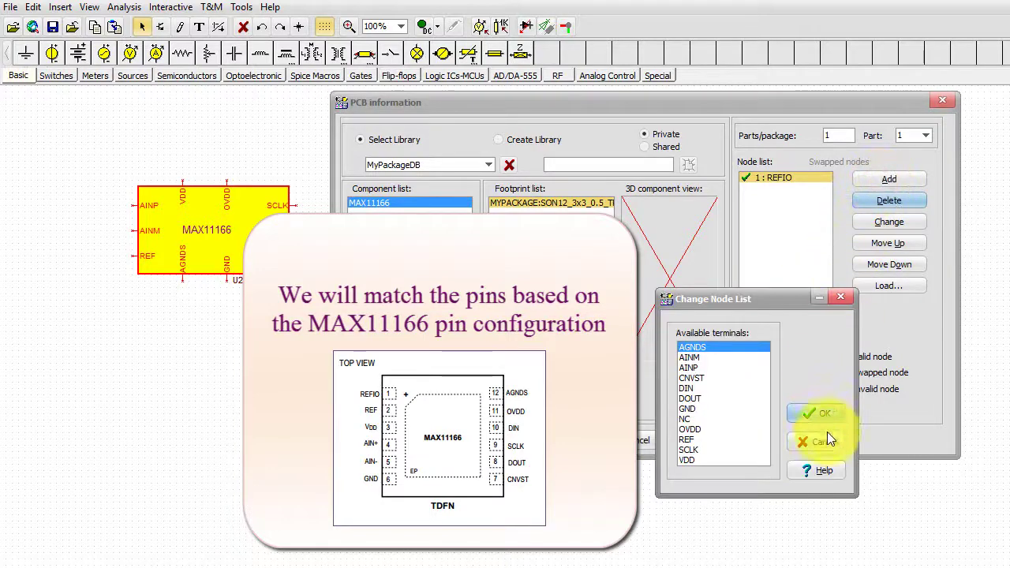
click(702, 440)
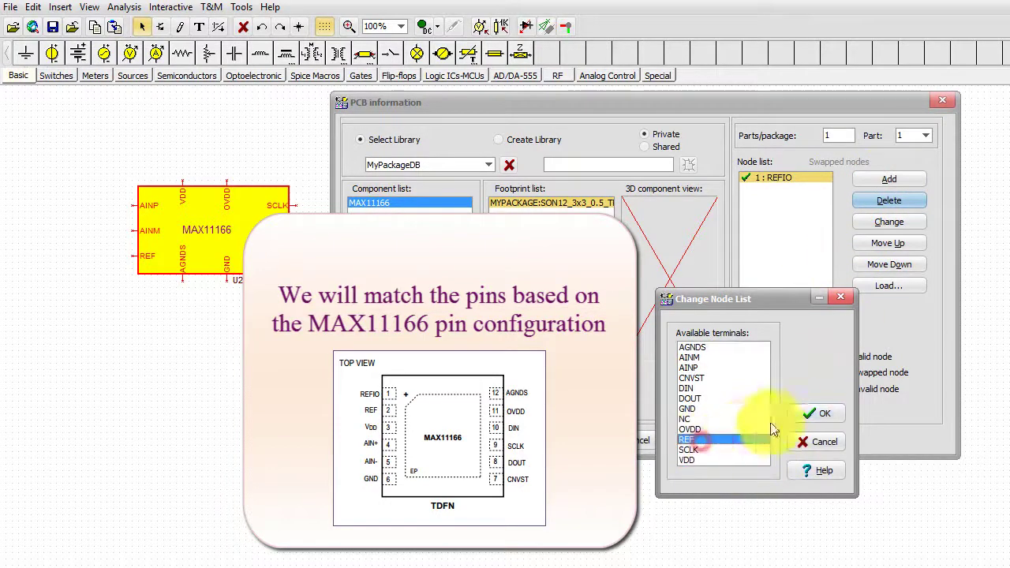
click(819, 413)
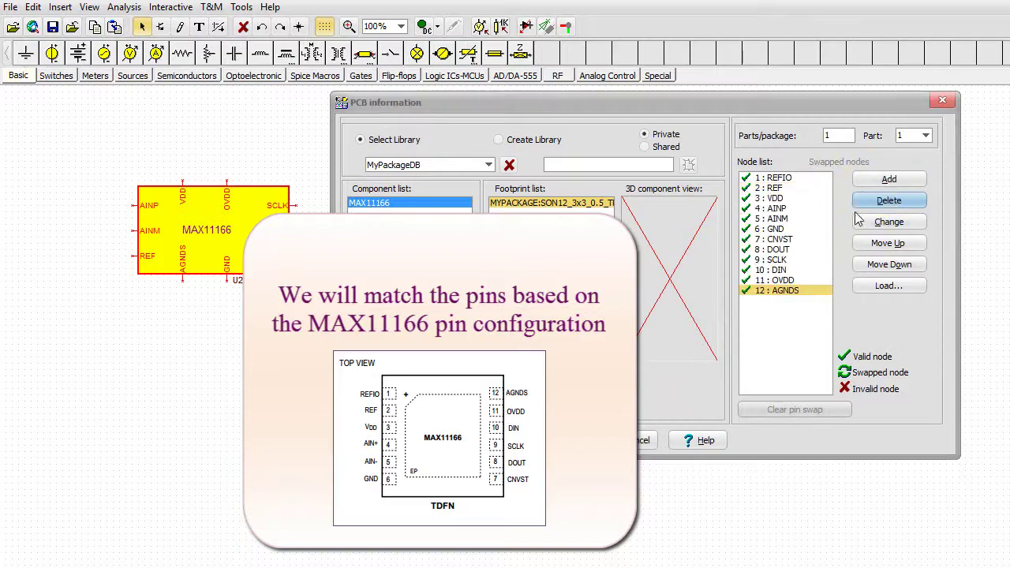
click(867, 182)
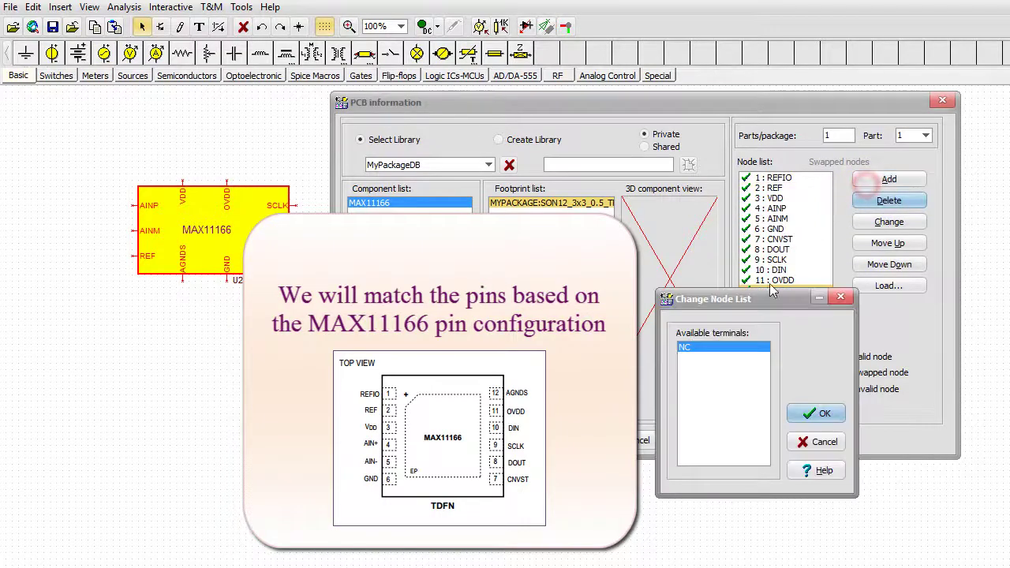
click(801, 413)
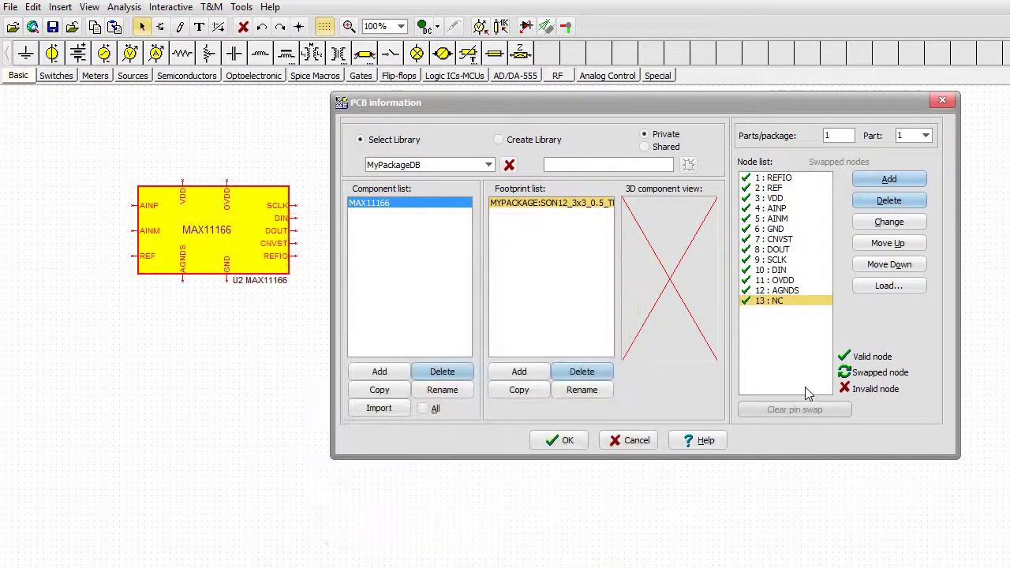
Confirm PCB information and U2 - MAX11166 properties, keeping the MyPackage SON12 footprint
click(554, 442)
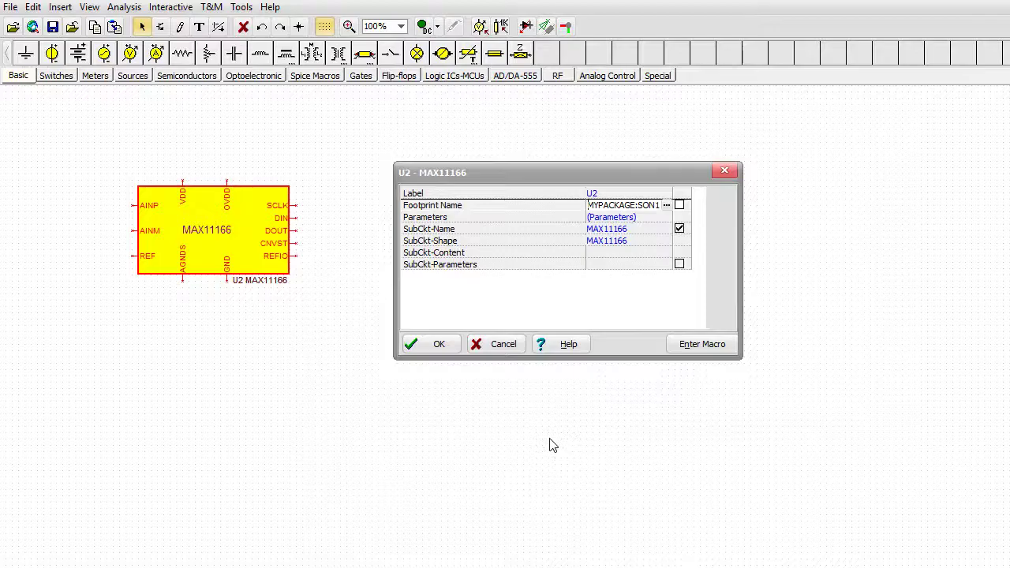
click(432, 347)
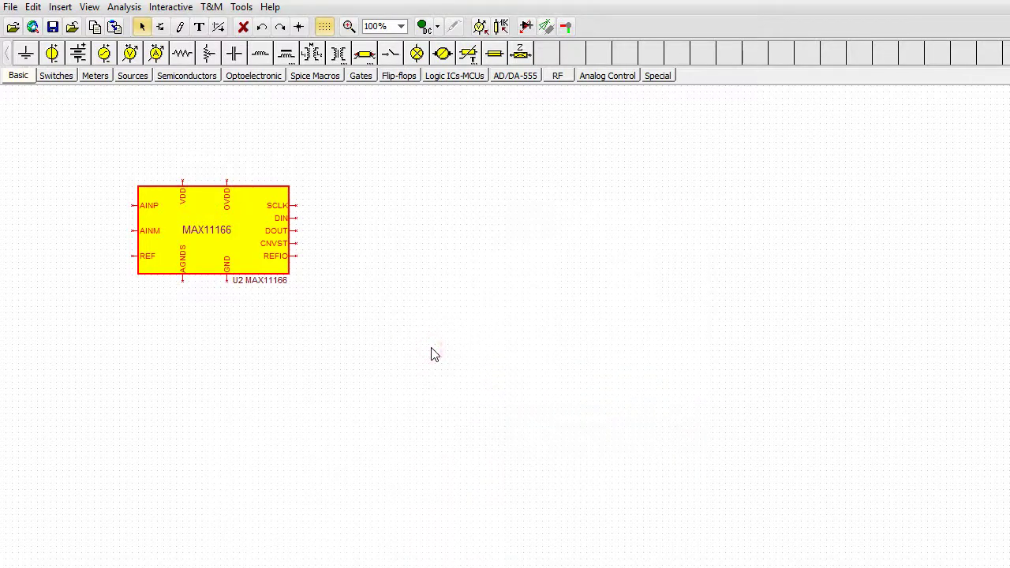
click(432, 349)
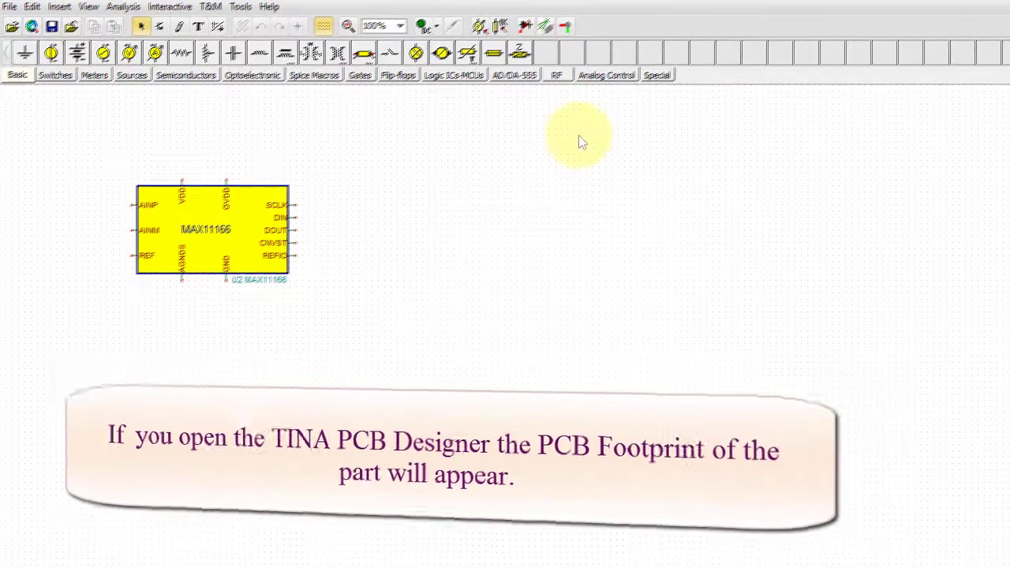
Start a new autoplaced PCB project on a 4×2 inch board from PCB Design
click(562, 28)
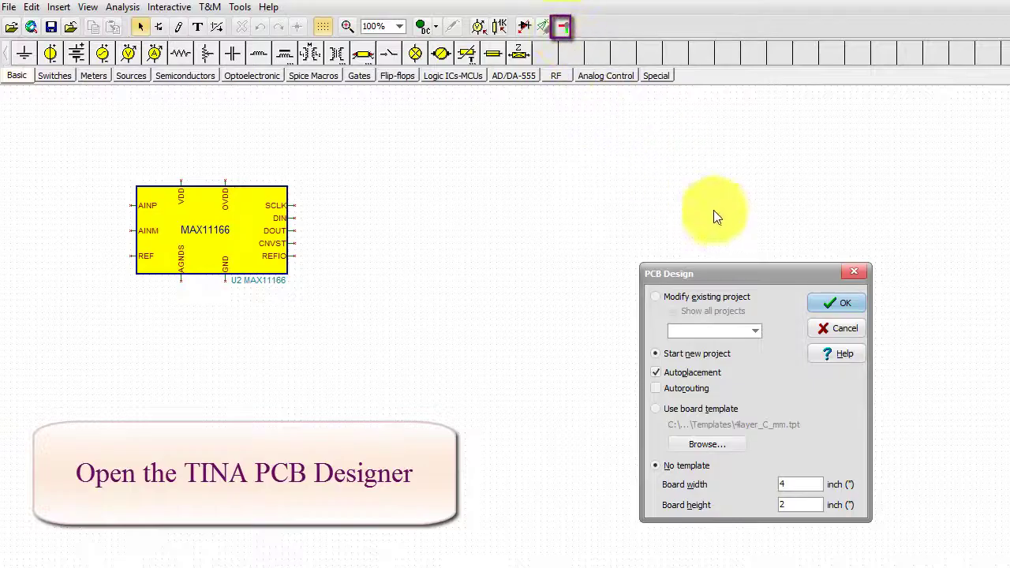
click(827, 304)
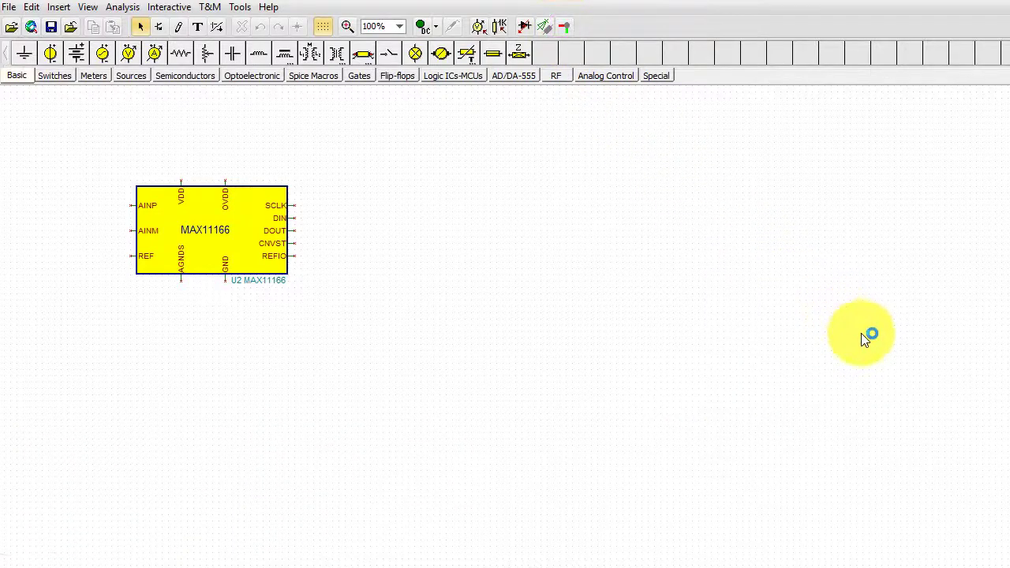